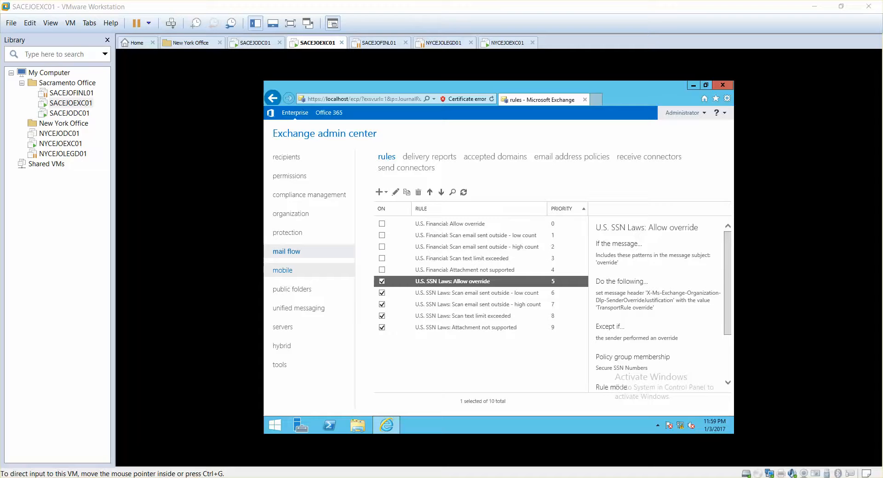
Compare the data loss prevention policies under compliance management with the transport rules under mail flow.
{"action": "left_click", "coordinate": [301, 199]}
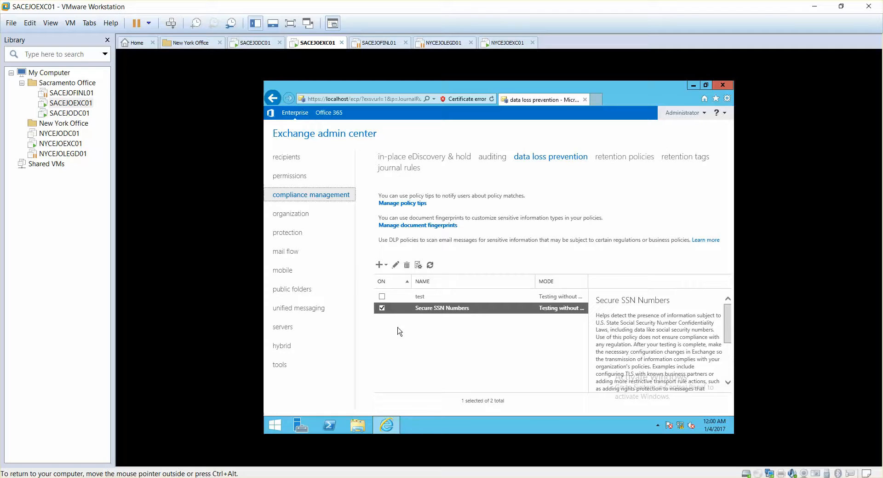
{"action": "left_click", "coordinate": [301, 252]}
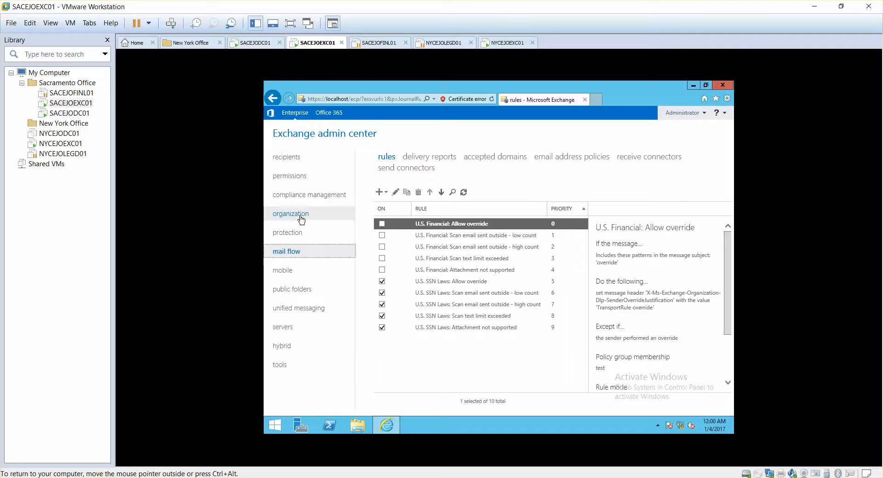
{"action": "left_click", "coordinate": [316, 192]}
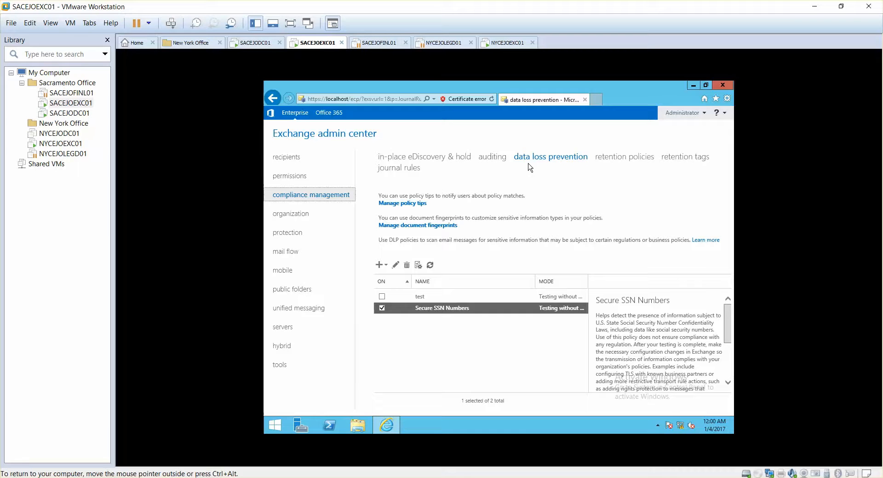
{"action": "left_click", "coordinate": [291, 250]}
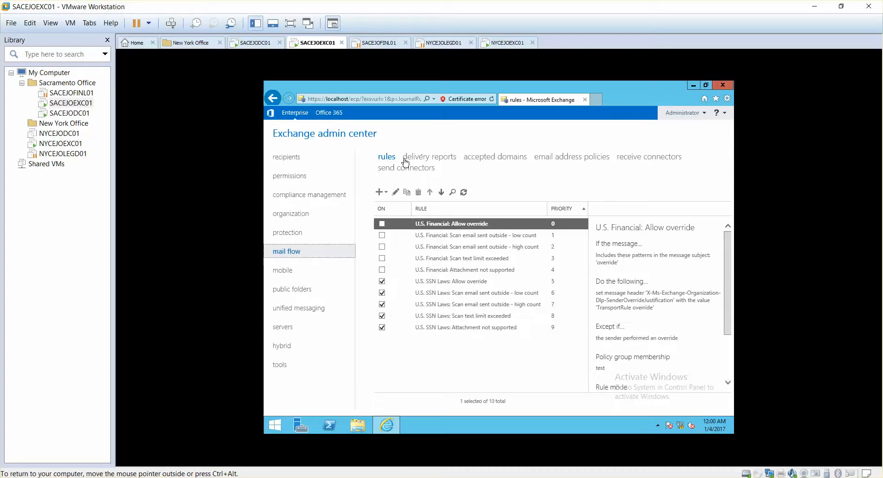
{"action": "left_click", "coordinate": [303, 198]}
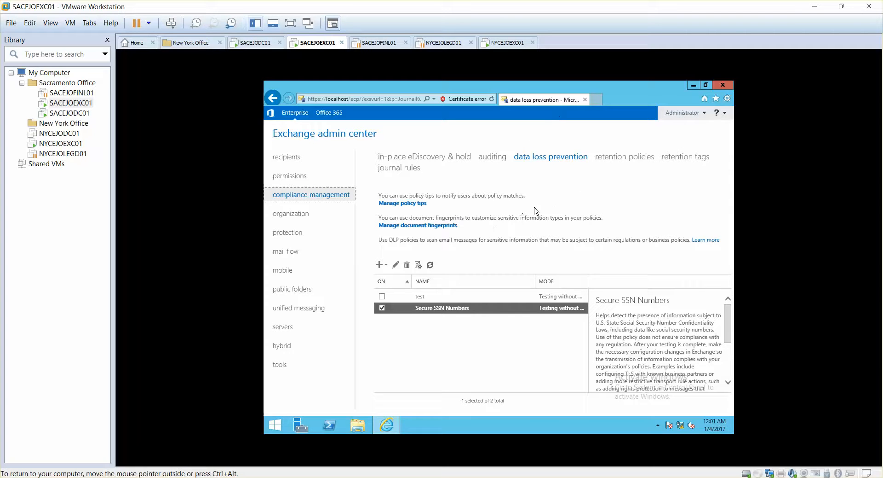
{"action": "left_click", "coordinate": [298, 252]}
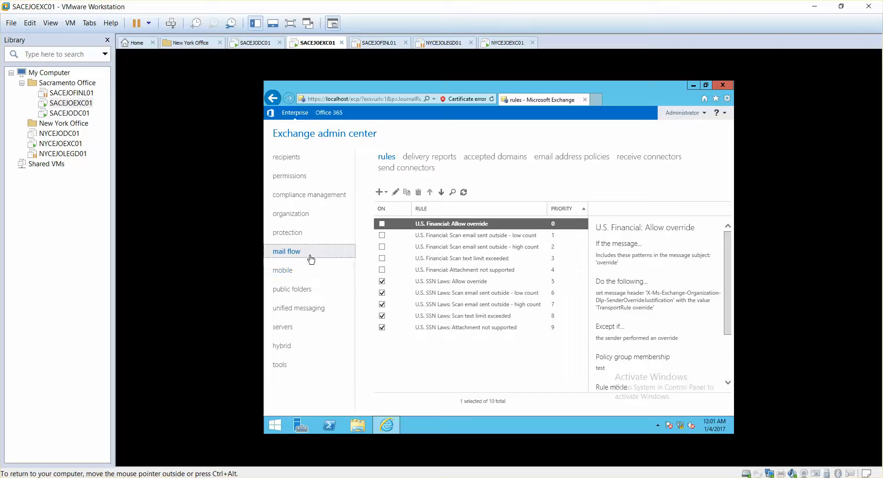
Start a new DLP policy from template in data loss prevention and choose the U.S. Personally Identifiable Information (PII) Data template.
{"action": "left_click", "coordinate": [307, 195]}
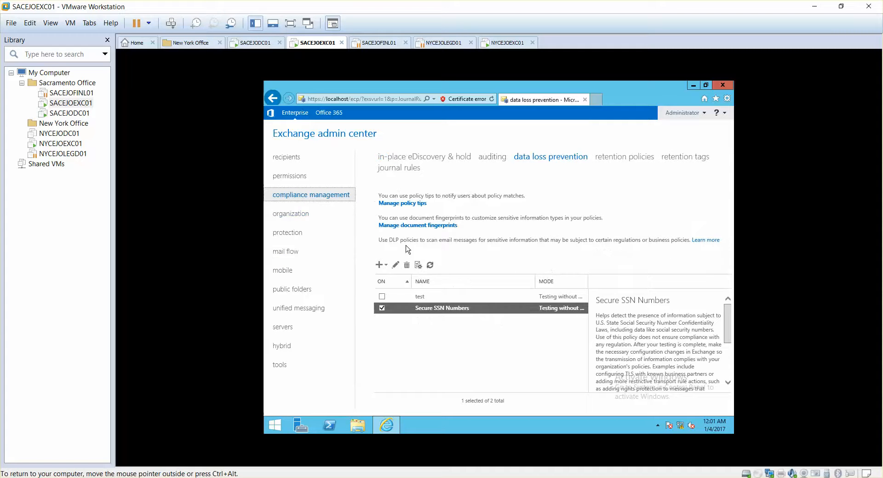
{"action": "left_click", "coordinate": [380, 264]}
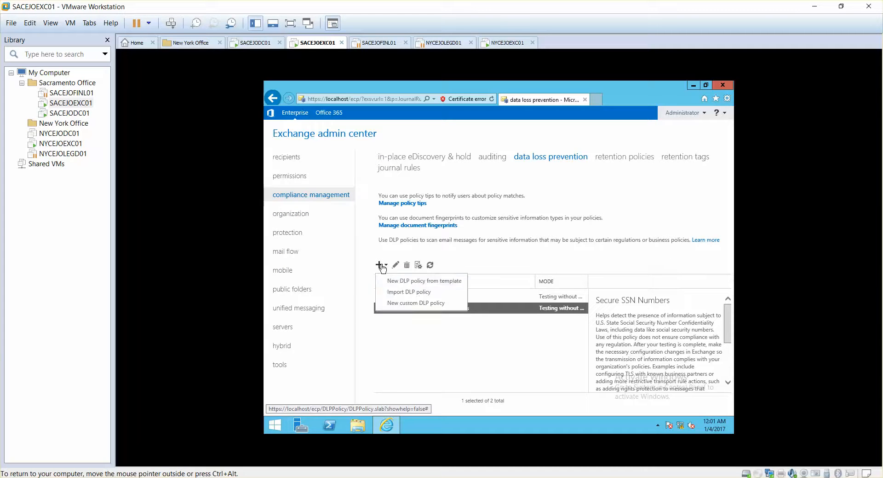
{"action": "left_click", "coordinate": [415, 283]}
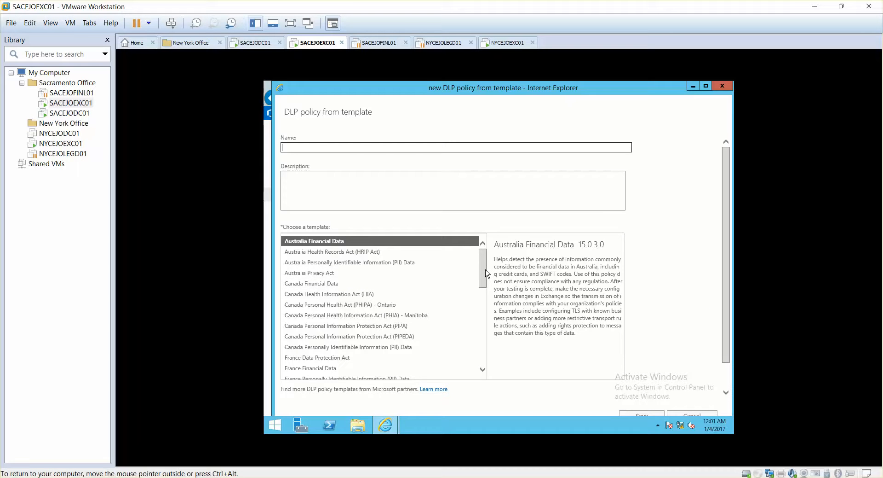
{"action": "left_click_drag", "start_coordinate": [486, 271], "coordinate": [489, 344]}
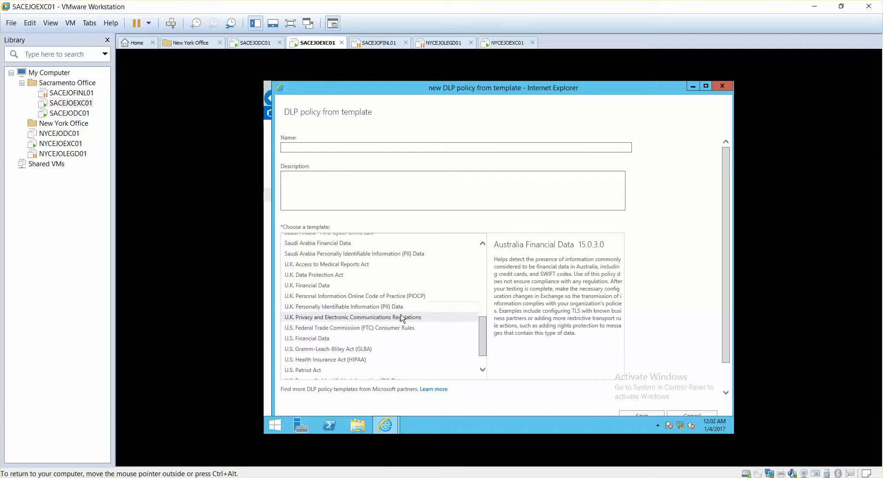
{"action": "left_click_drag", "start_coordinate": [483, 343], "coordinate": [482, 353]}
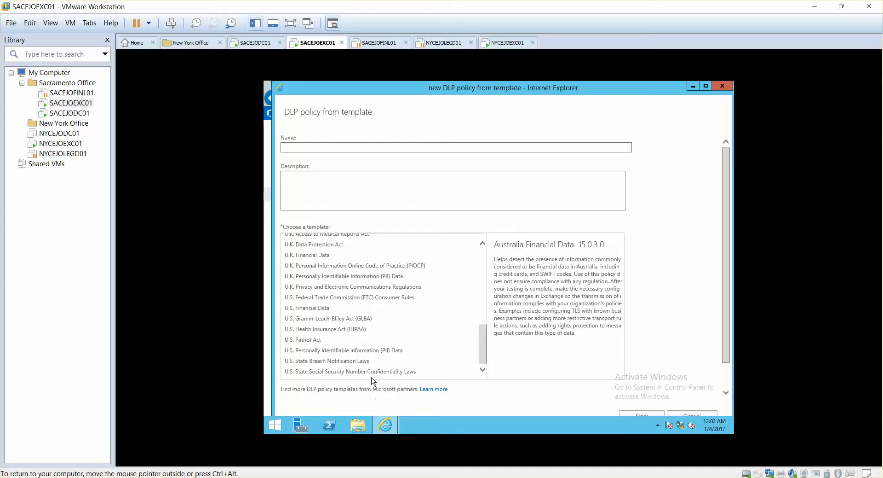
{"action": "left_click", "coordinate": [467, 371]}
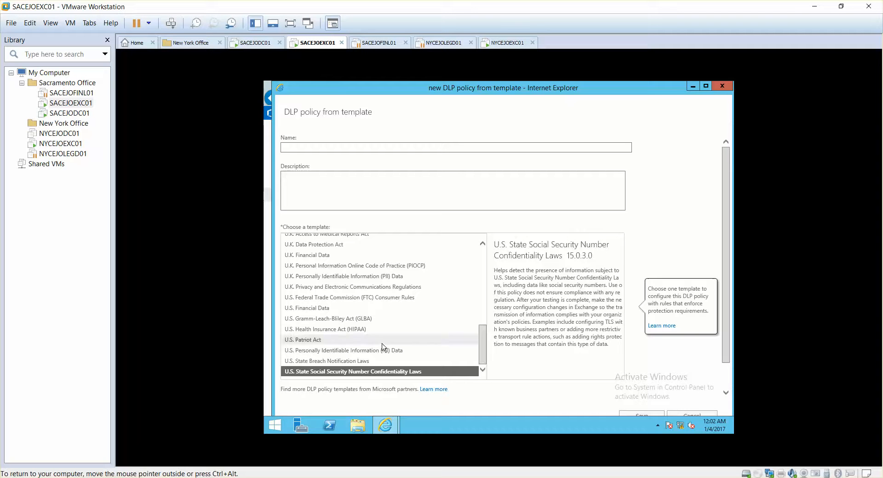
{"action": "left_click", "coordinate": [323, 350]}
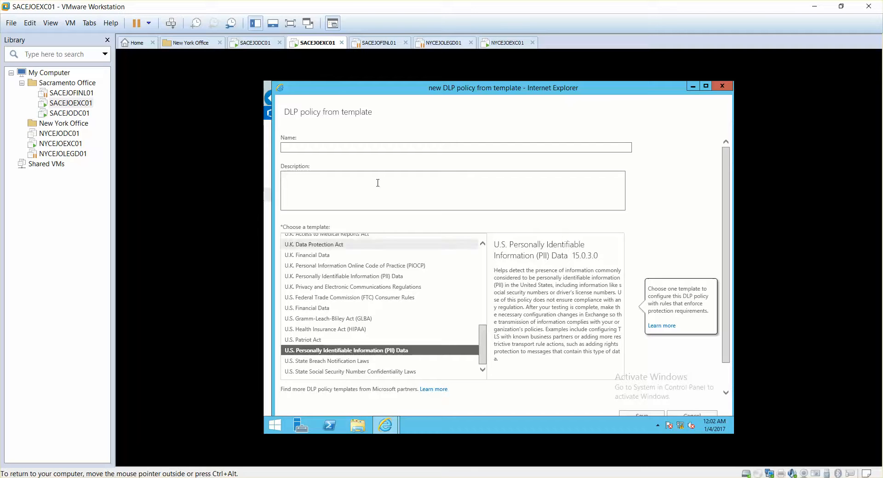
Name the DLP policy "Secure DR SSN" and save it.
{"action": "left_click", "coordinate": [370, 149]}
{"action": "type", "text": "S"}
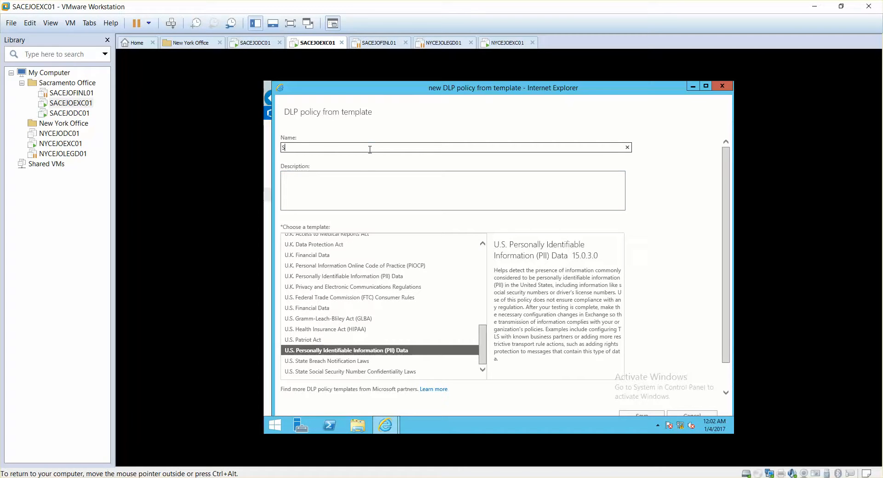
{"action": "type", "text": "ecure DR SSN"}
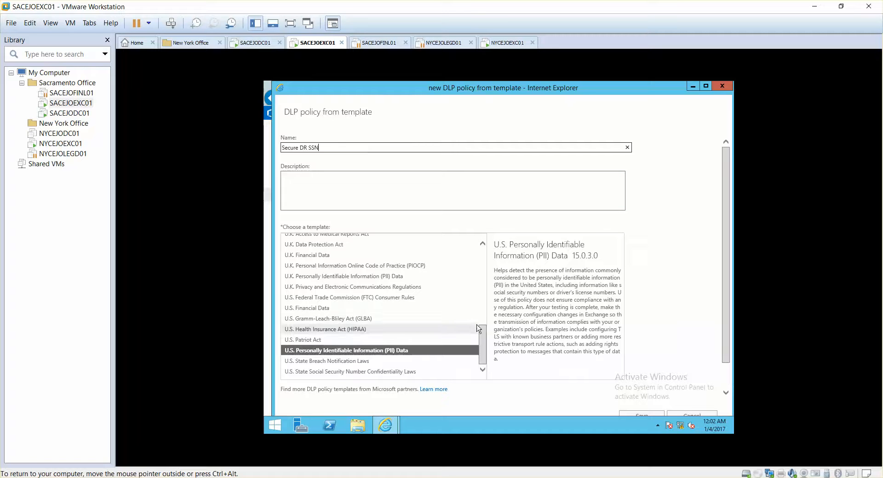
{"action": "left_click", "coordinate": [643, 416]}
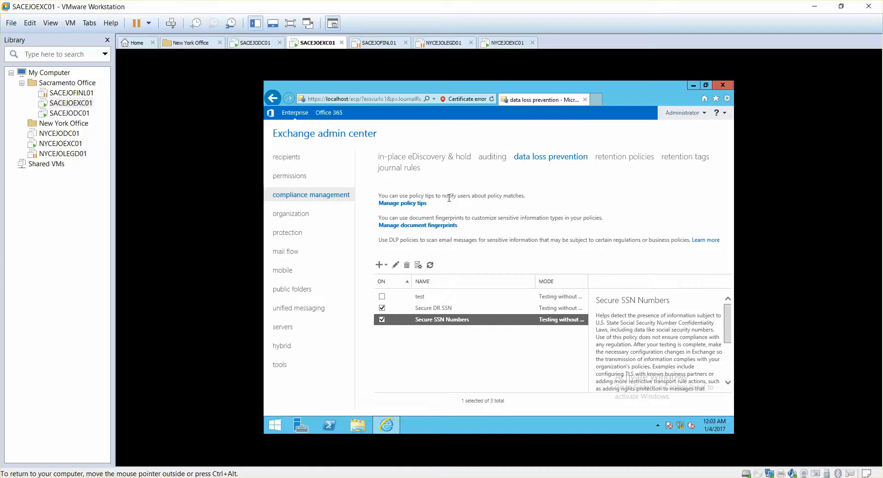
Open the management of policy tips for data loss prevention.
{"action": "left_click", "coordinate": [415, 205]}
{"action": "left_click_drag", "start_coordinate": [442, 110], "coordinate": [415, 98]}
Start a new Notify the sender policy tip with English as its locale.
{"action": "left_click", "coordinate": [373, 145]}
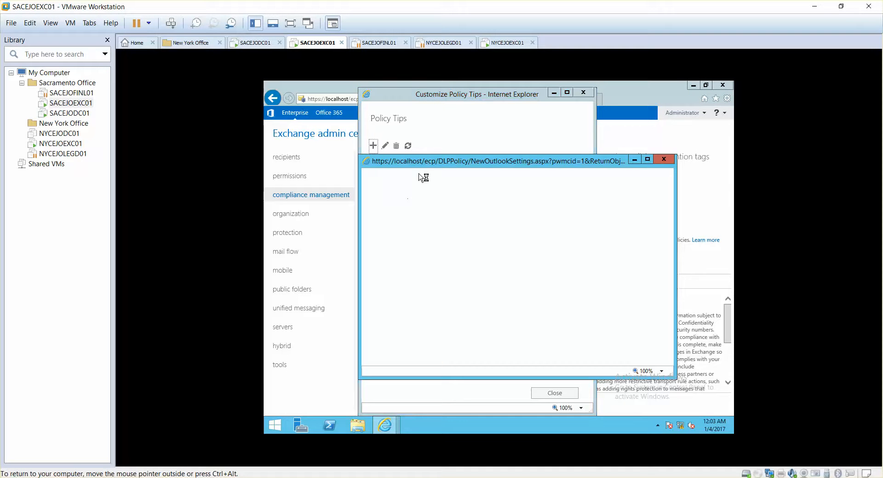
{"action": "left_click_drag", "start_coordinate": [432, 165], "coordinate": [401, 144]}
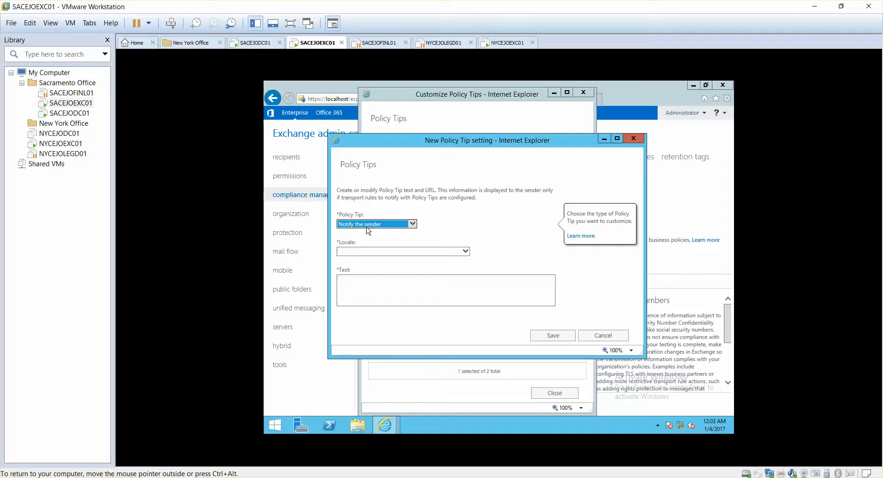
{"action": "left_click", "coordinate": [365, 252]}
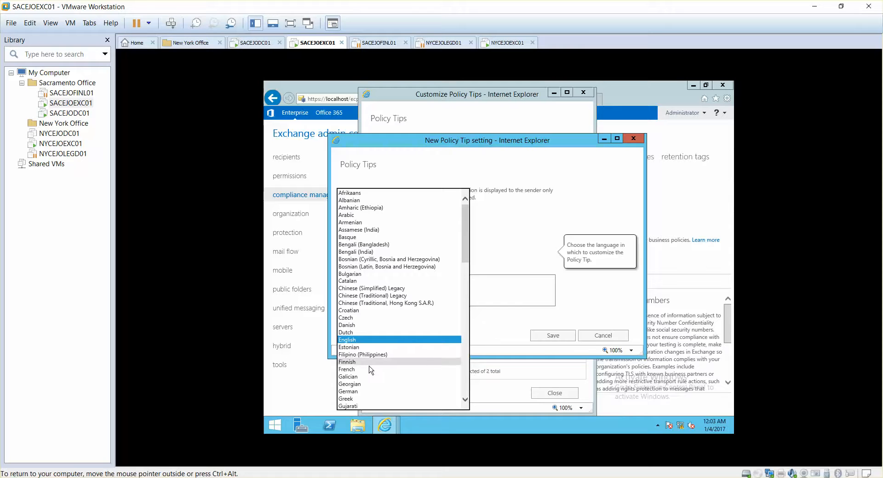
{"action": "left_click", "coordinate": [362, 339]}
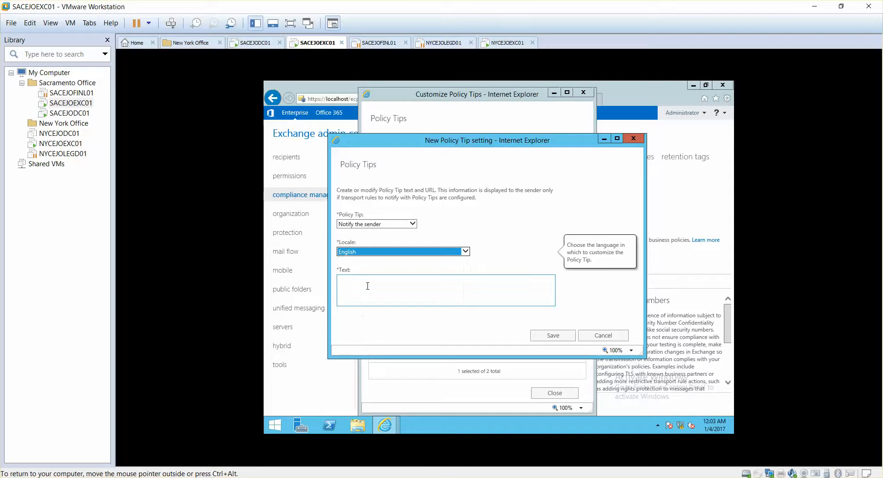
{"action": "left_click", "coordinate": [367, 286]}
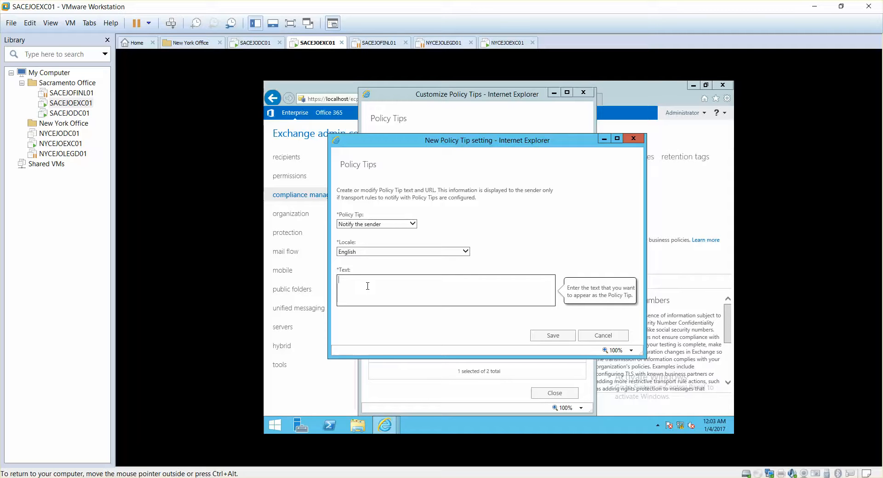
Try to save the tip with the text "Please do not send this information as it is sensitive you are blocked", and cancel it.
{"action": "type", "text": "Please do not send this information as it is sentstitive you are blocked"}
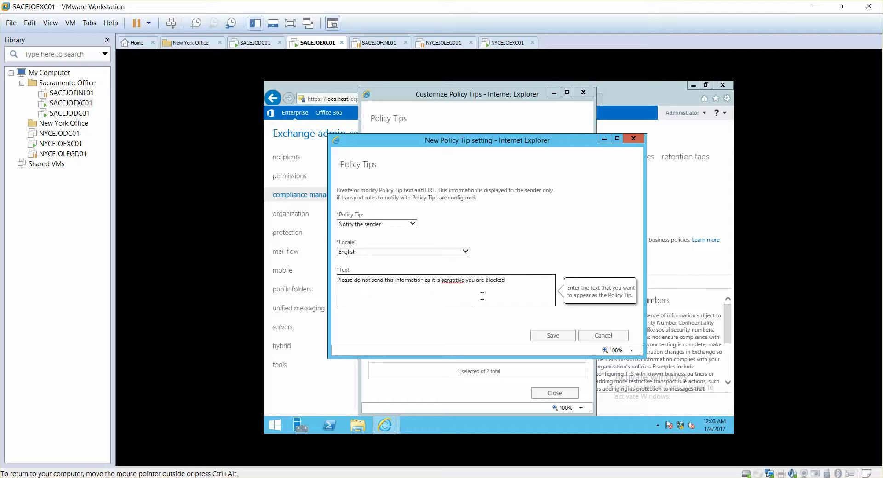
{"action": "right_click", "coordinate": [457, 281]}
{"action": "left_click", "coordinate": [483, 289]}
{"action": "left_click", "coordinate": [544, 336]}
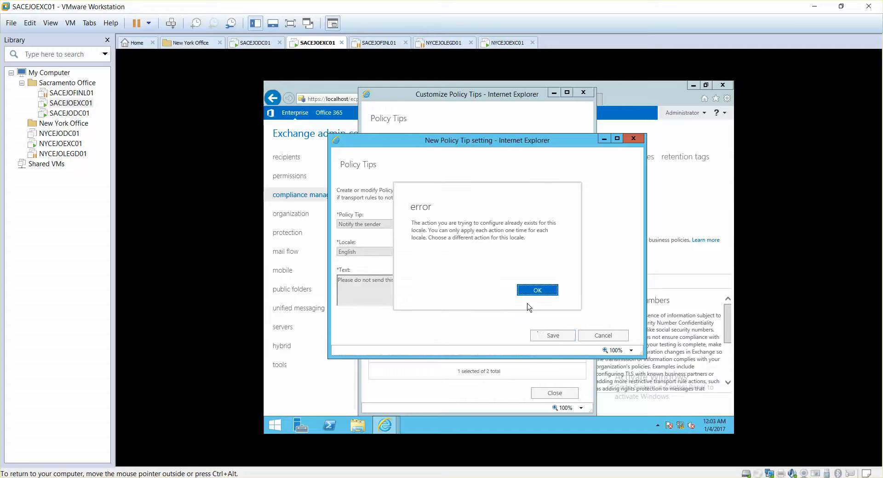
{"action": "left_click", "coordinate": [534, 296]}
{"action": "left_click", "coordinate": [541, 291]}
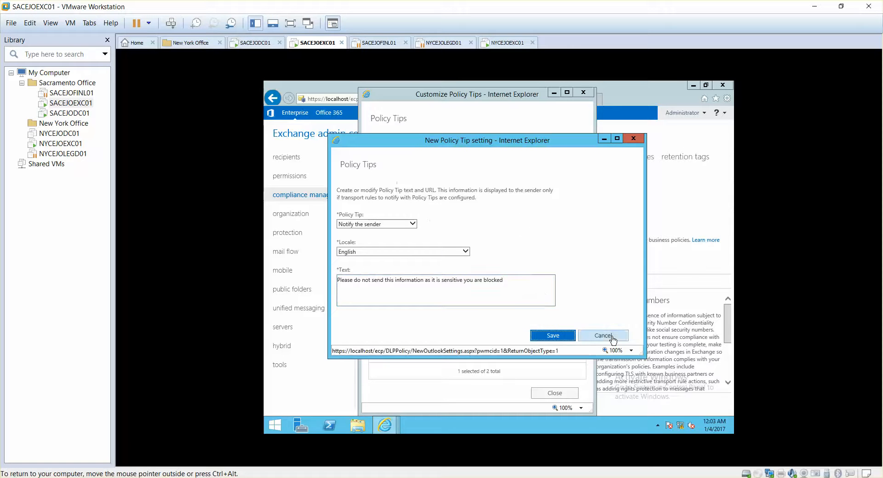
{"action": "left_click", "coordinate": [602, 335]}
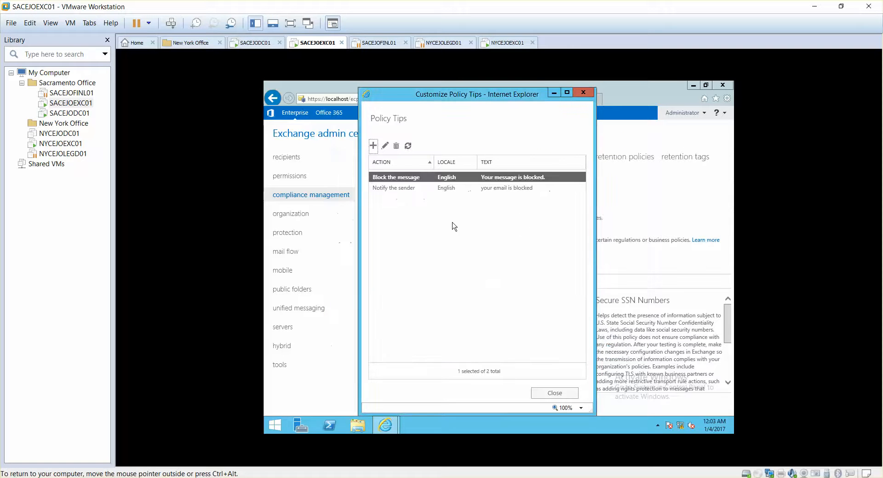
Delete the existing English Notify the sender policy tip.
{"action": "left_click", "coordinate": [418, 188]}
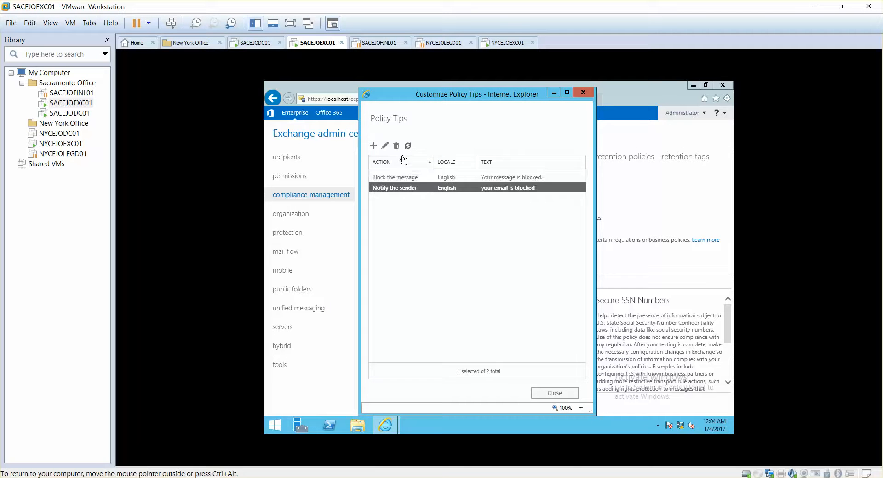
{"action": "left_click", "coordinate": [385, 145]}
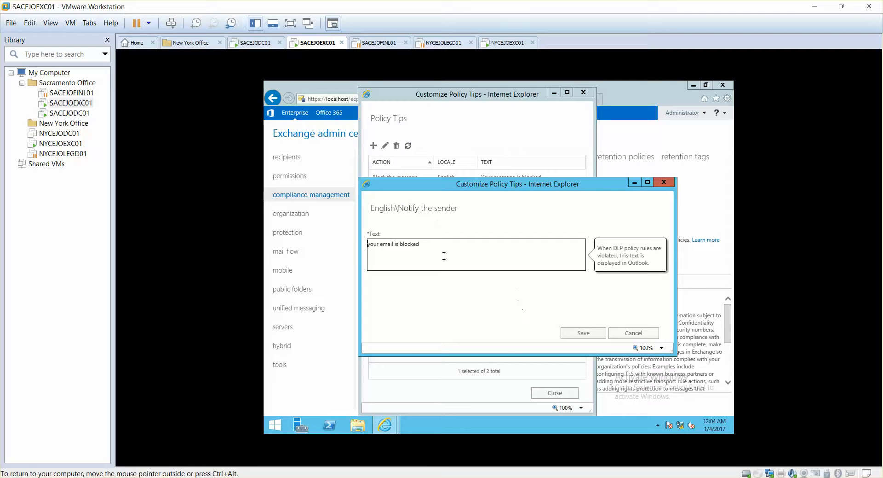
{"action": "left_click", "coordinate": [582, 332]}
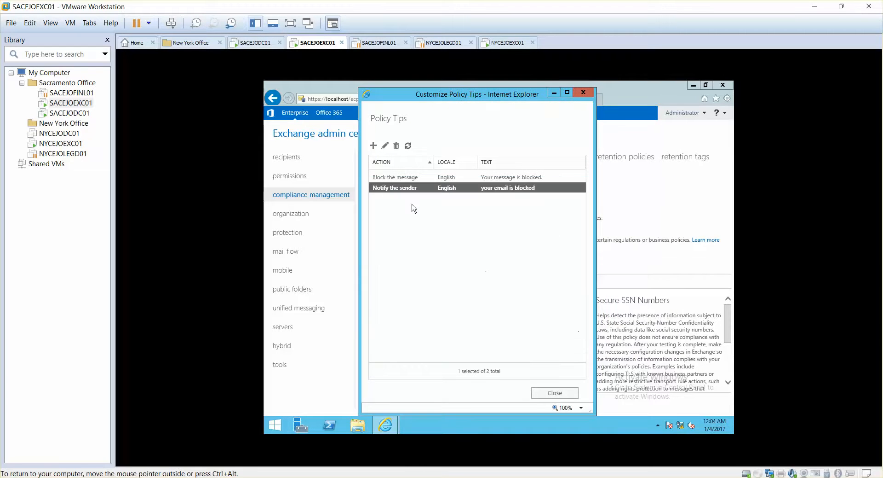
{"action": "left_click", "coordinate": [396, 146]}
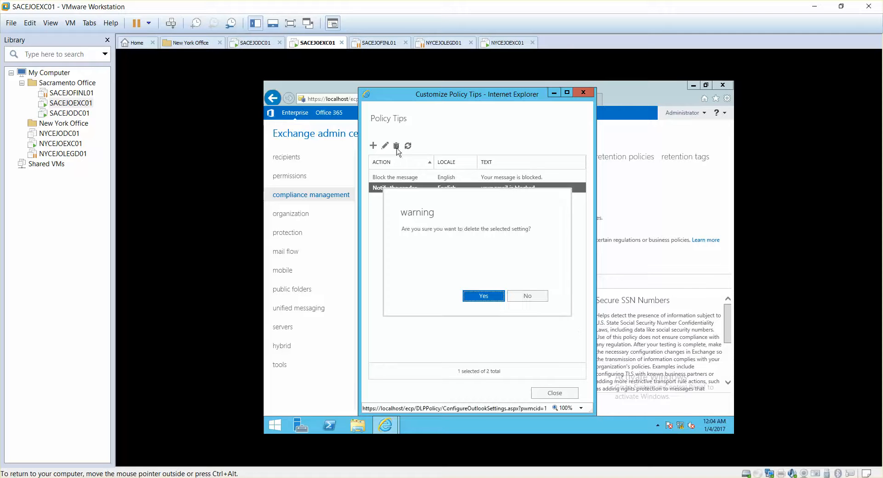
{"action": "left_click", "coordinate": [483, 295]}
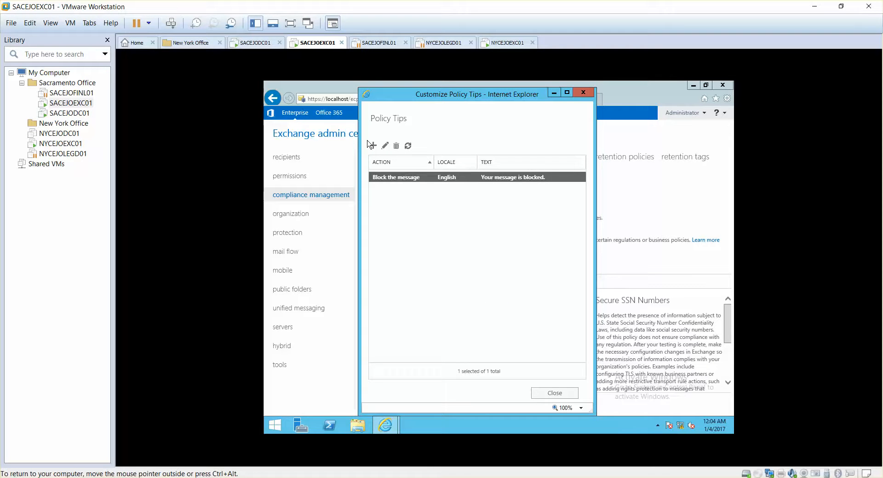
Add an English Notify the sender policy tip with the text "you are blocked", save it and close the policy tips.
{"action": "left_click", "coordinate": [373, 146]}
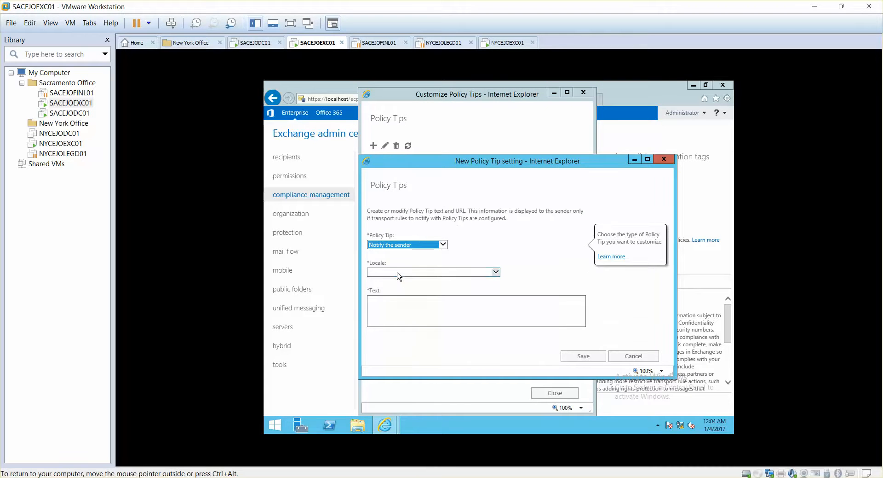
{"action": "left_click", "coordinate": [399, 272]}
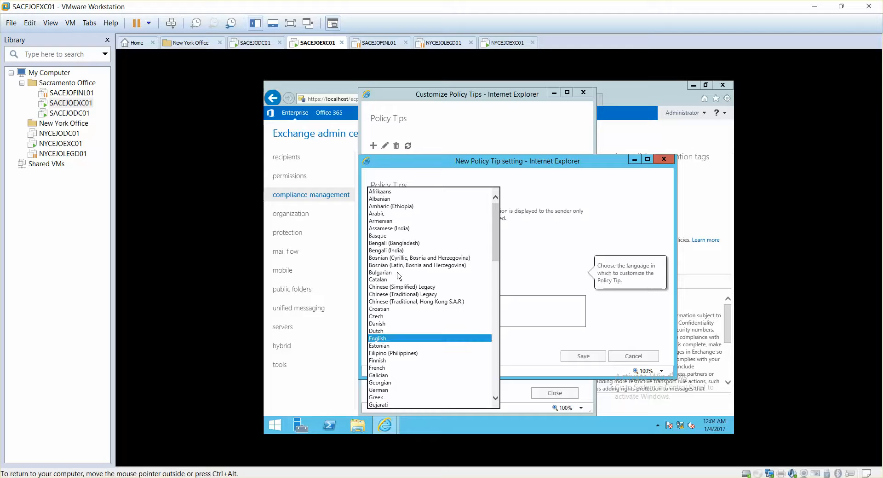
{"action": "left_click", "coordinate": [396, 337]}
{"action": "left_click", "coordinate": [393, 313]}
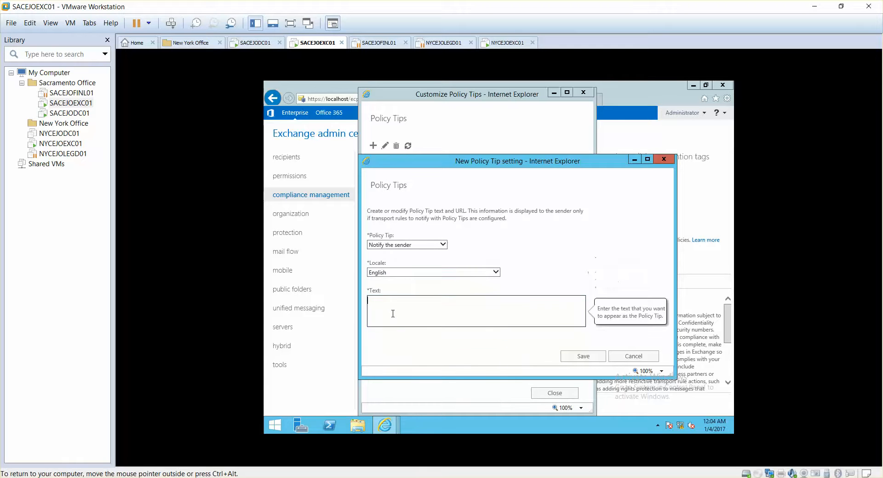
{"action": "type", "text": "you are blocked"}
{"action": "left_click", "coordinate": [562, 357]}
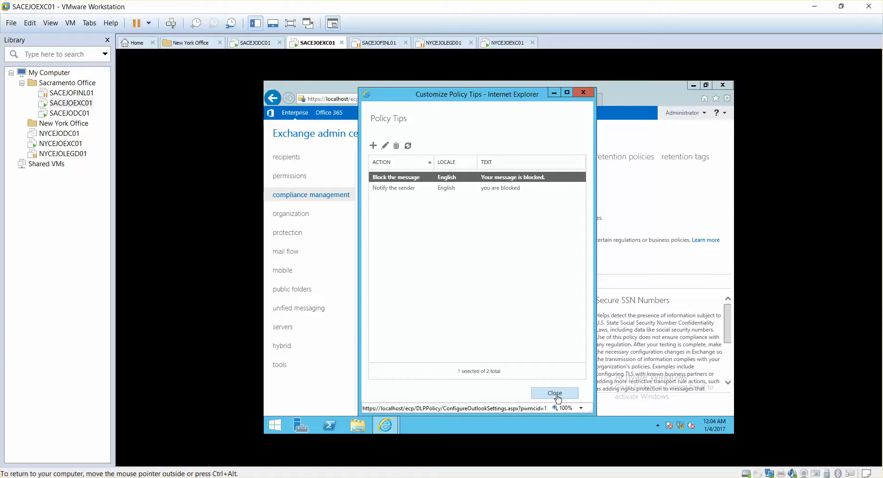
{"action": "left_click", "coordinate": [555, 392]}
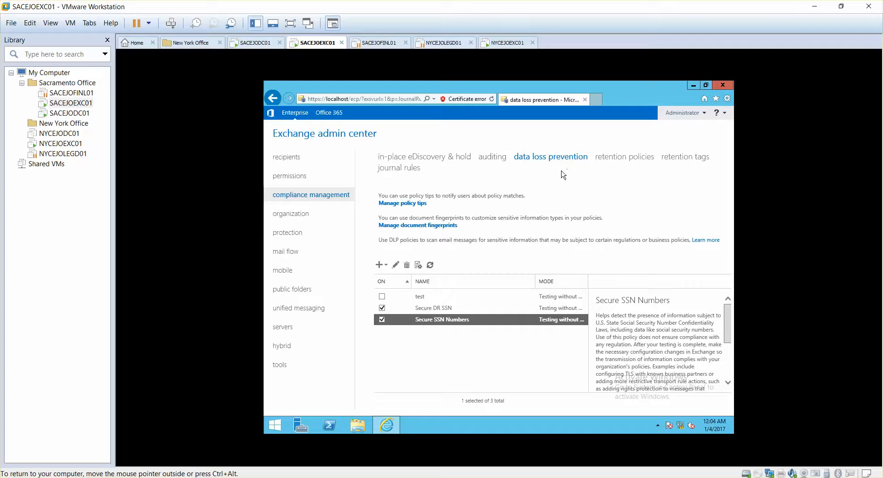
Examine the mail flow rules generated by the DLP policies, including the details of the U.S. PII: Allow override rule.
{"action": "left_click", "coordinate": [288, 253]}
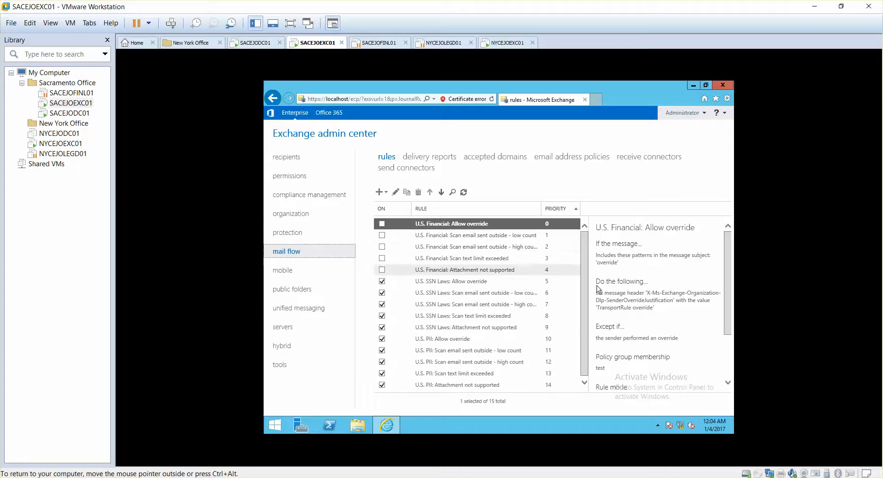
{"action": "left_click_drag", "start_coordinate": [584, 302], "coordinate": [585, 322]}
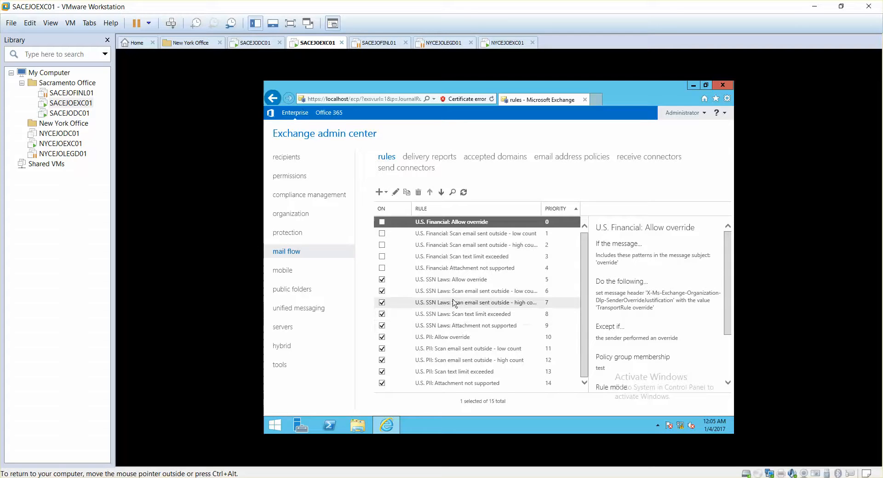
{"action": "left_click", "coordinate": [431, 339]}
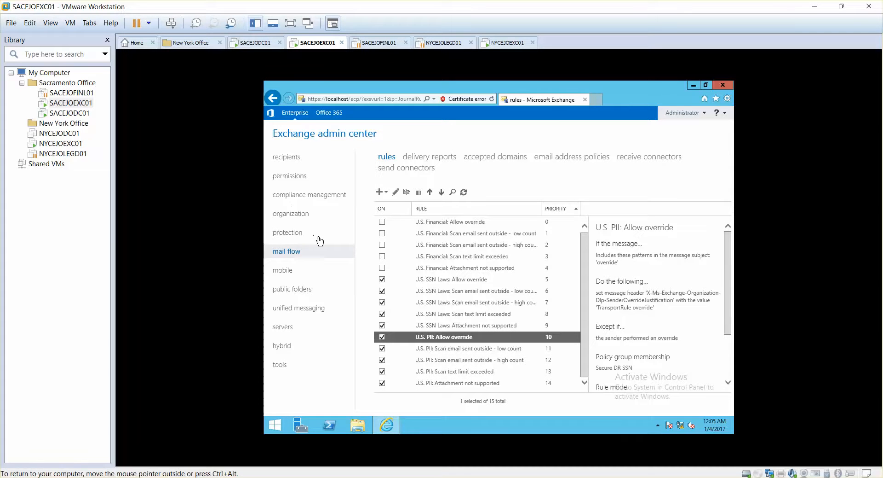
{"action": "left_click", "coordinate": [308, 201]}
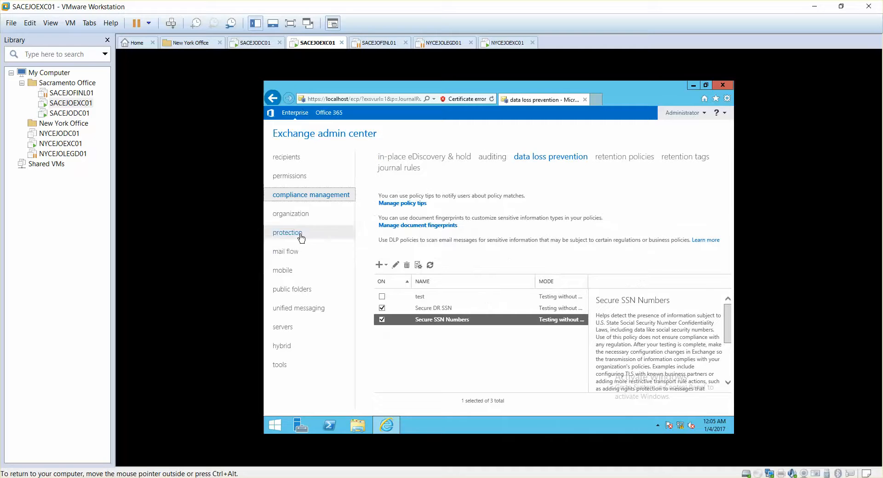
{"action": "left_click", "coordinate": [295, 253]}
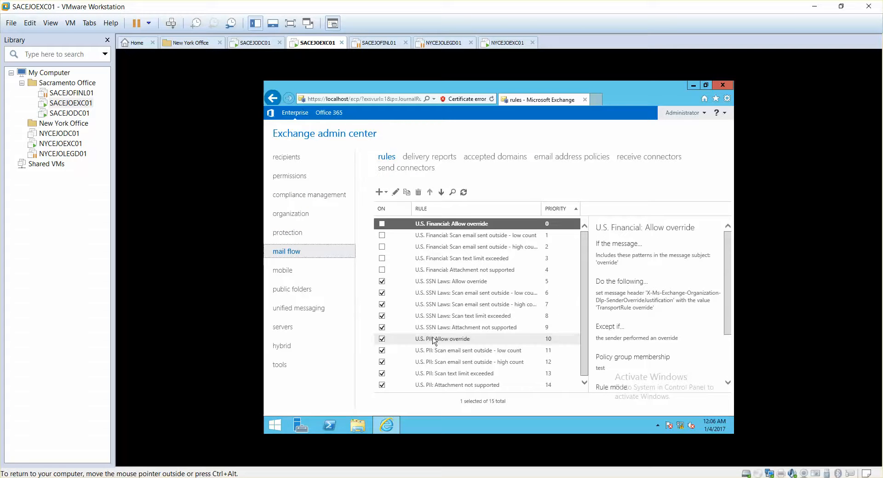
{"action": "left_click", "coordinate": [434, 343]}
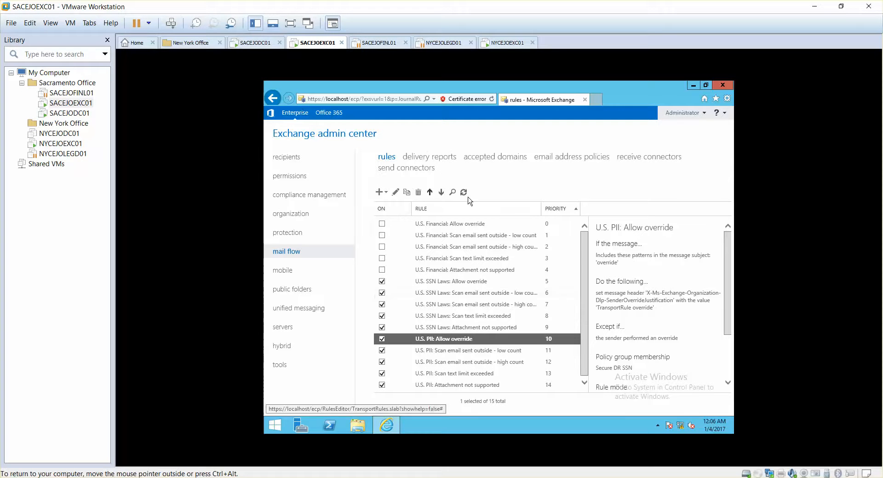
Edit the "U.S. PII: Scan email sent outside - high count" rule, adding a condition that the sender is one specific mailbox user.
{"action": "left_click", "coordinate": [459, 363]}
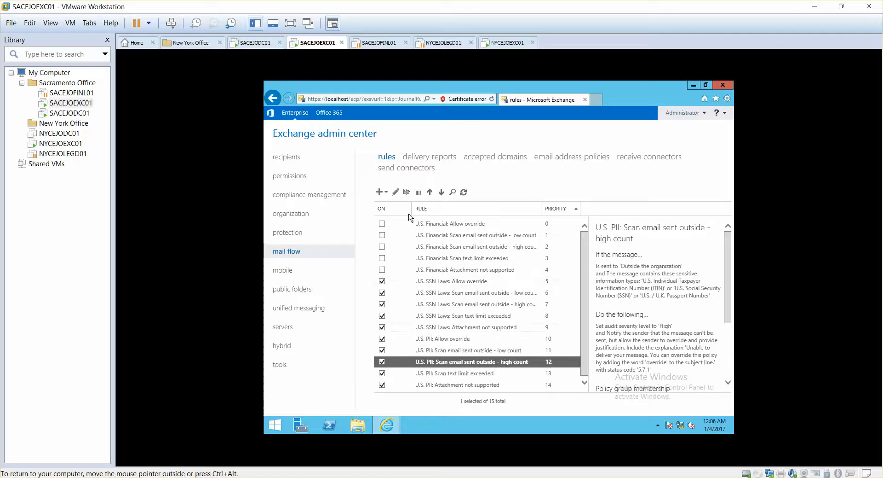
{"action": "left_click", "coordinate": [396, 193]}
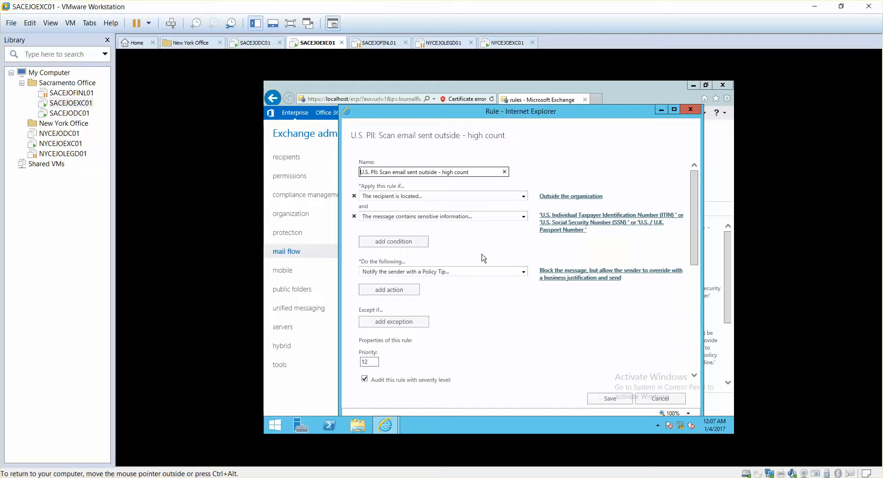
{"action": "left_click", "coordinate": [405, 242]}
{"action": "left_click", "coordinate": [404, 248]}
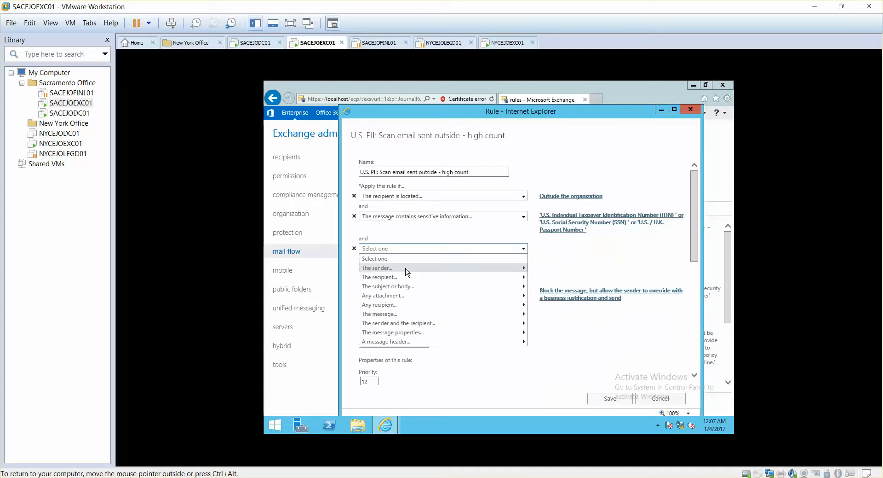
{"action": "mouse_move", "coordinate": [408, 270]}
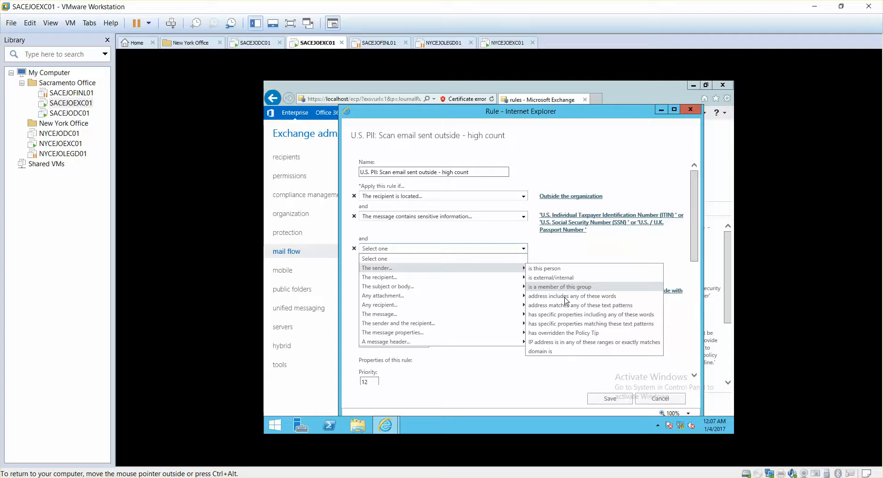
{"action": "left_click", "coordinate": [557, 269]}
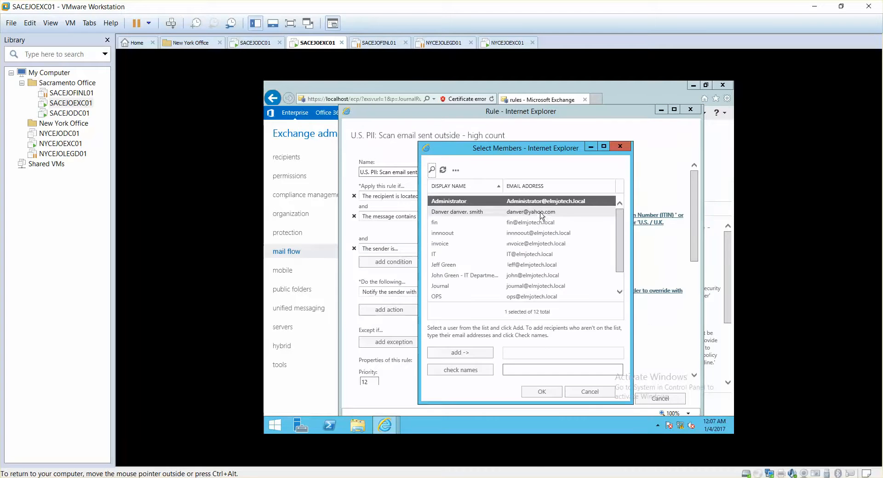
{"action": "left_click", "coordinate": [456, 266]}
{"action": "double_click", "coordinate": [445, 267]}
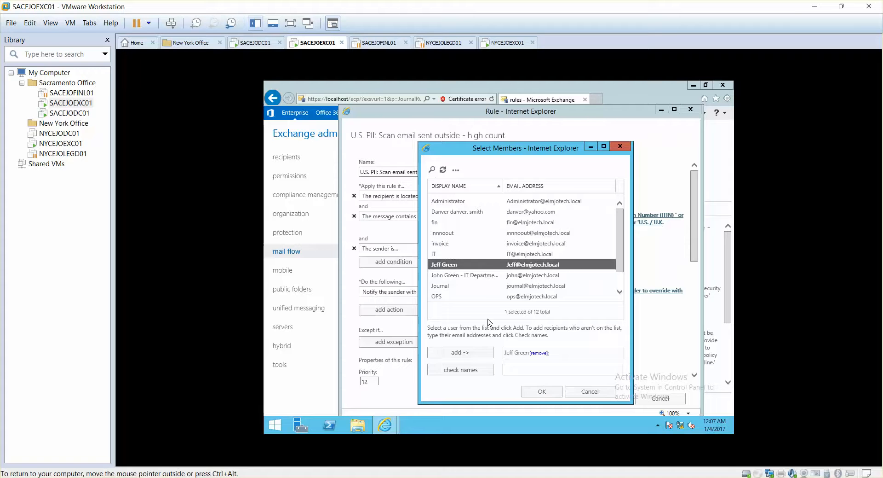
{"action": "left_click", "coordinate": [541, 391]}
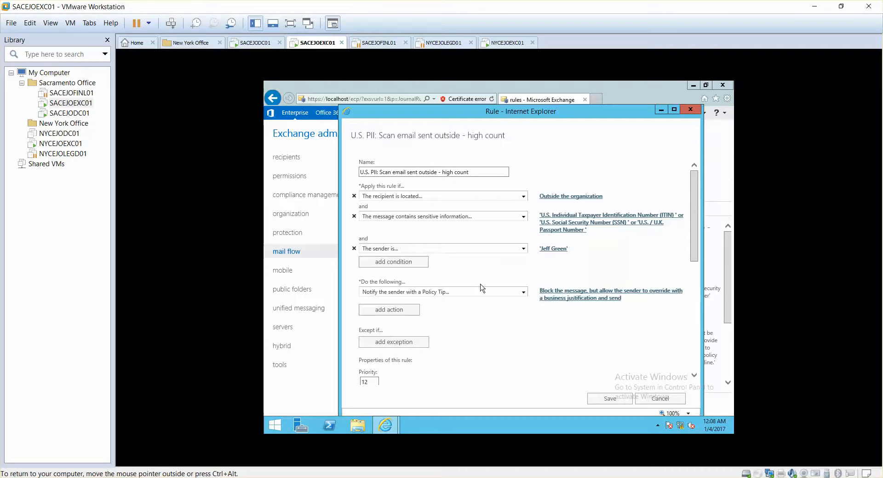
Look through the actions available for the rule, such as forwarding for approval and modifying message properties, keeping the Policy Tip action.
{"action": "left_click_drag", "start_coordinate": [695, 243], "coordinate": [697, 257]}
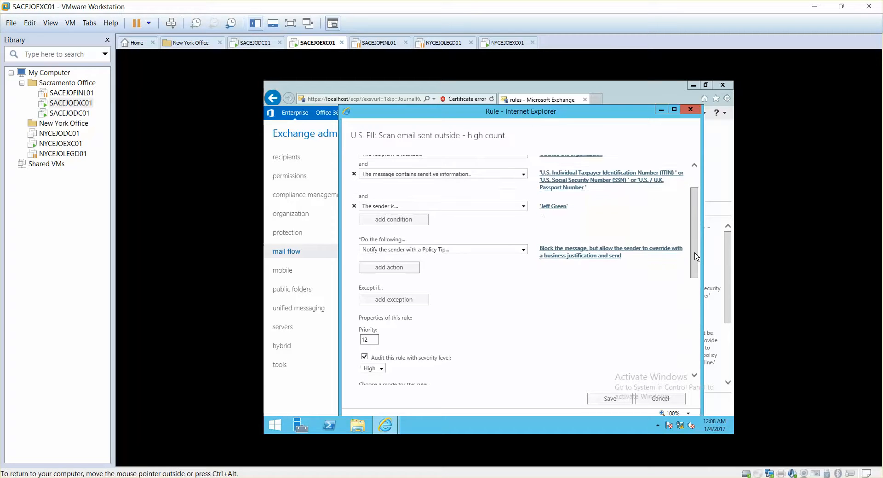
{"action": "left_click", "coordinate": [410, 251]}
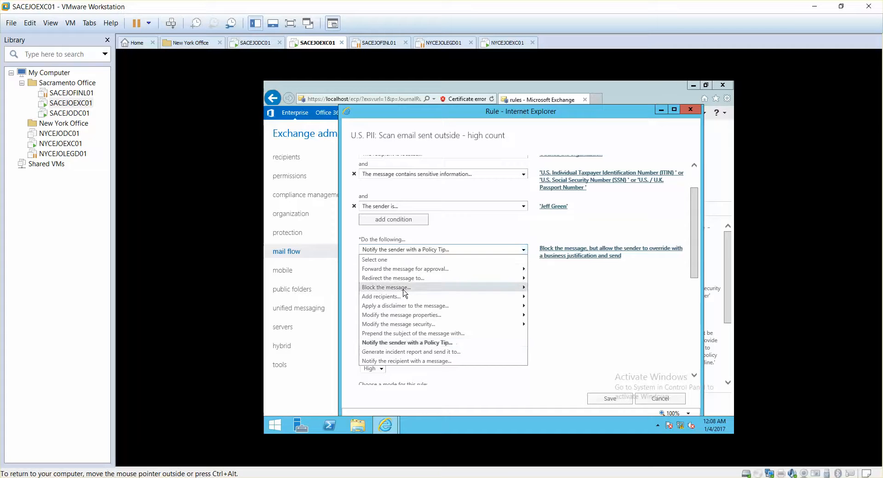
{"action": "mouse_move", "coordinate": [403, 289]}
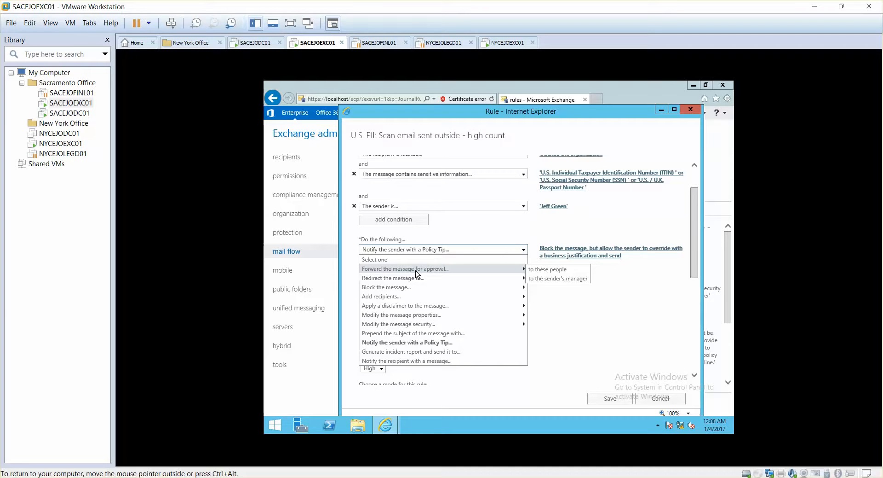
{"action": "mouse_move", "coordinate": [426, 317]}
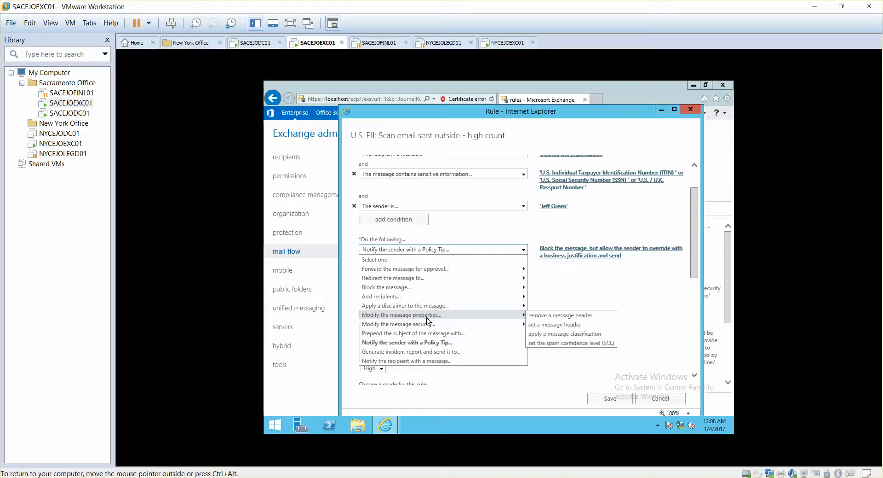
{"action": "left_click", "coordinate": [557, 296]}
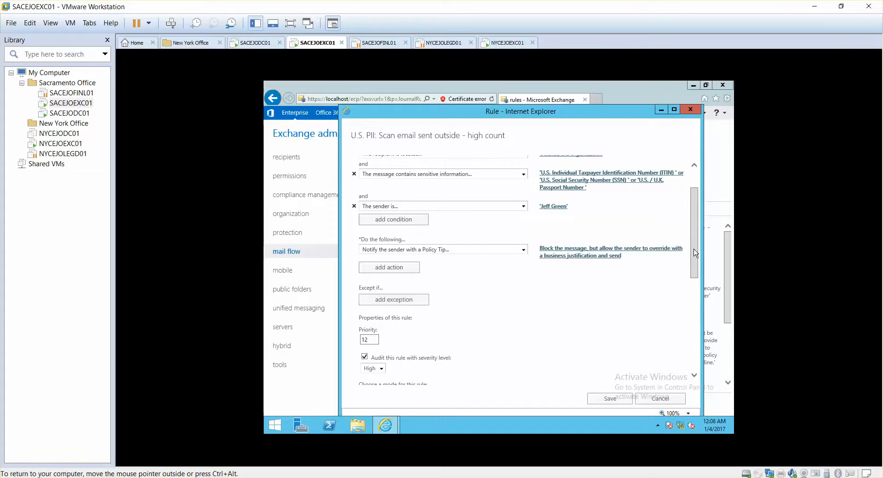
Review the rule's severity, mode, activation dates and DLP policy assignment, and save the rule.
{"action": "left_click_drag", "start_coordinate": [696, 253], "coordinate": [698, 278]}
{"action": "scroll", "coordinate": [698, 287], "scroll_direction": "down", "scroll_amount": 3}
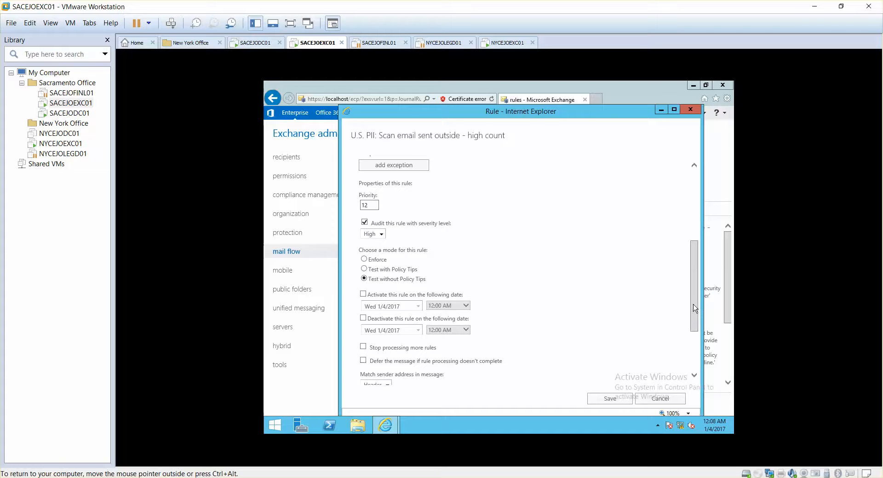
{"action": "left_click_drag", "start_coordinate": [695, 308], "coordinate": [694, 325]}
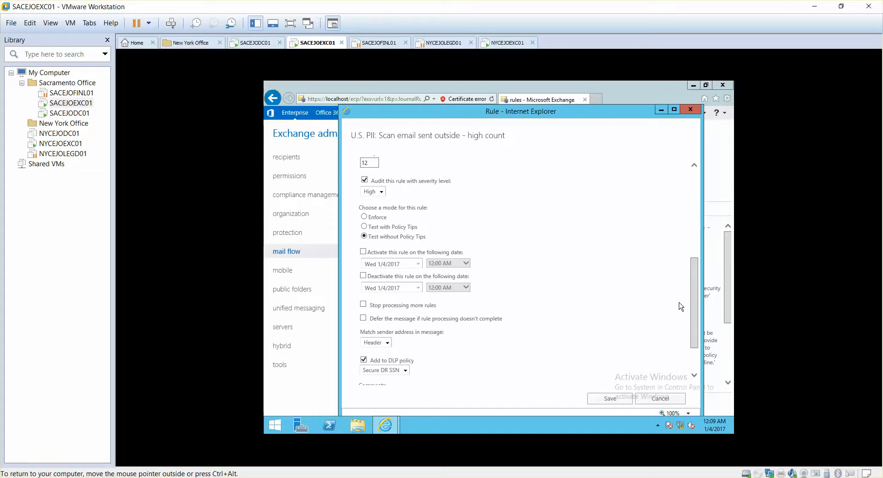
{"action": "left_click_drag", "start_coordinate": [694, 310], "coordinate": [694, 325]}
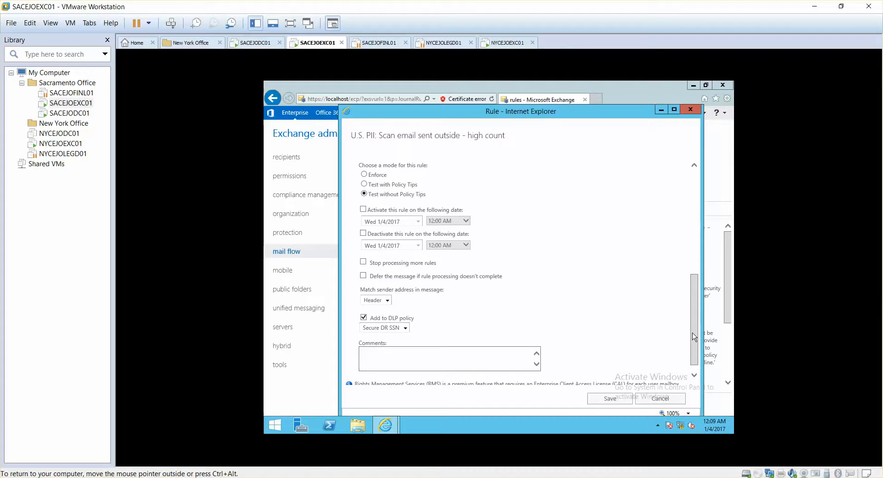
{"action": "left_click_drag", "start_coordinate": [694, 338], "coordinate": [698, 354]}
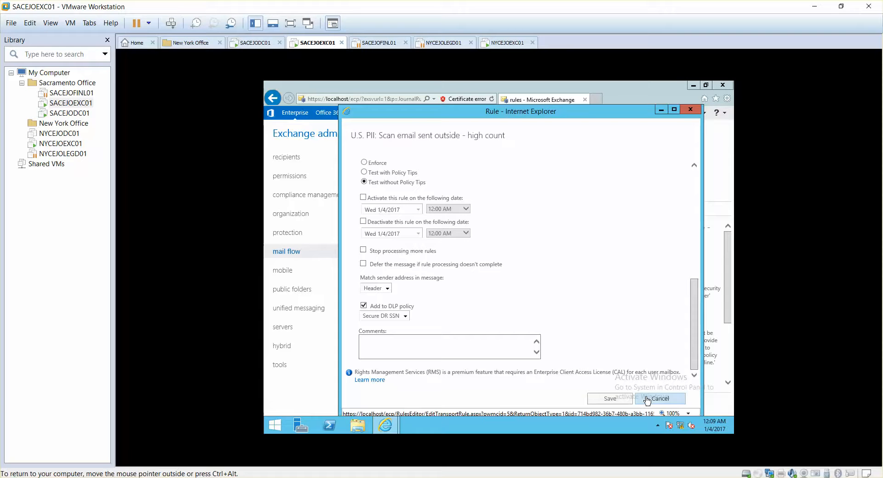
{"action": "left_click", "coordinate": [611, 398]}
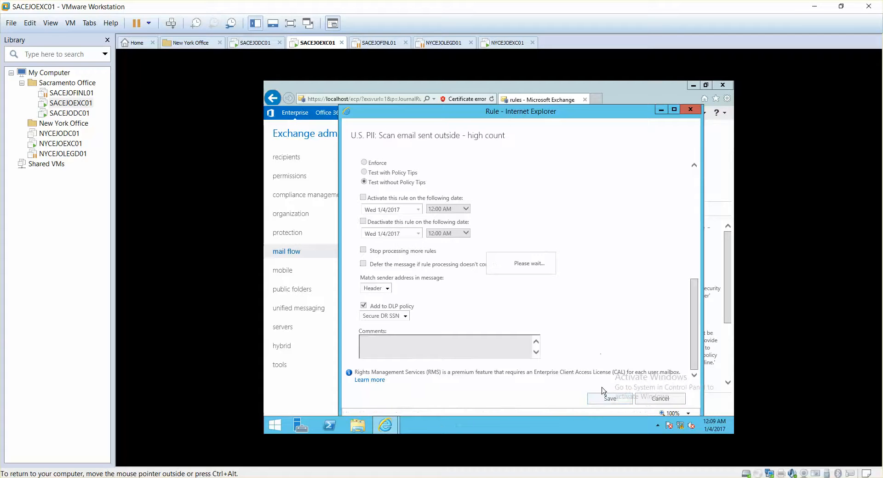
{"action": "left_click", "coordinate": [579, 310]}
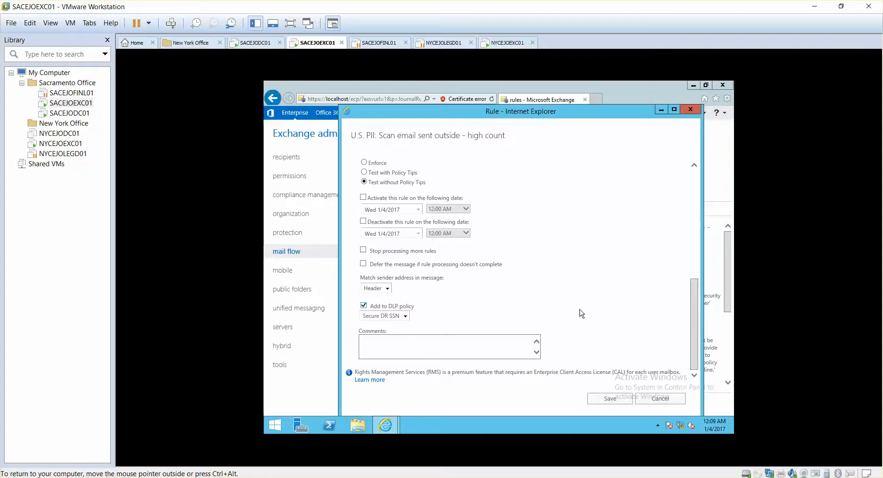